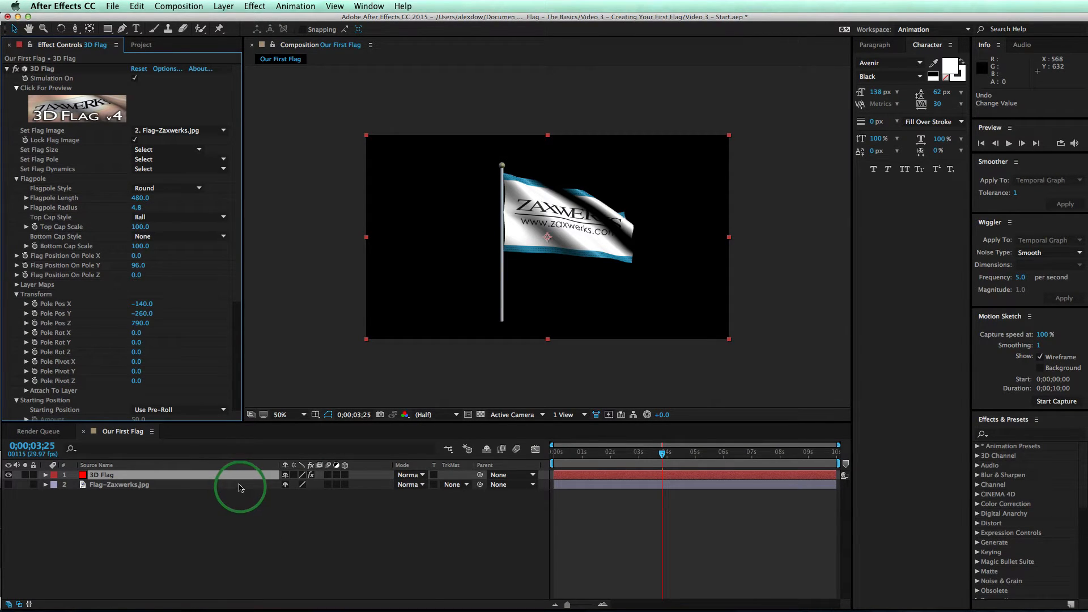
Set the flag pole's X, Y and Z positions to 0.
click(141, 304)
text(0)
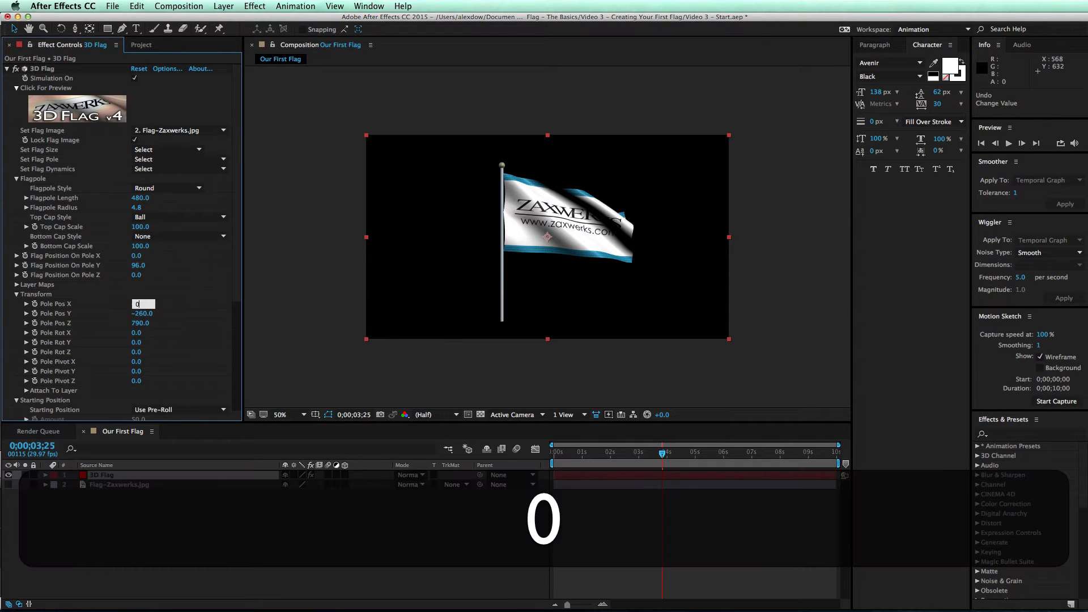
click(137, 314)
text(0)
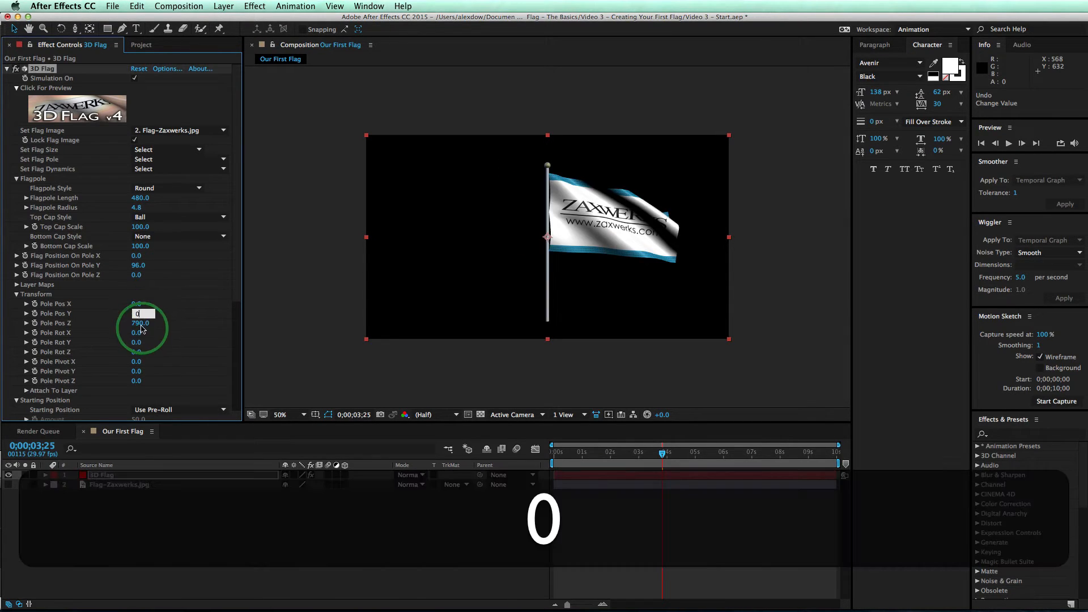
click(143, 325)
text(0)
click(182, 319)
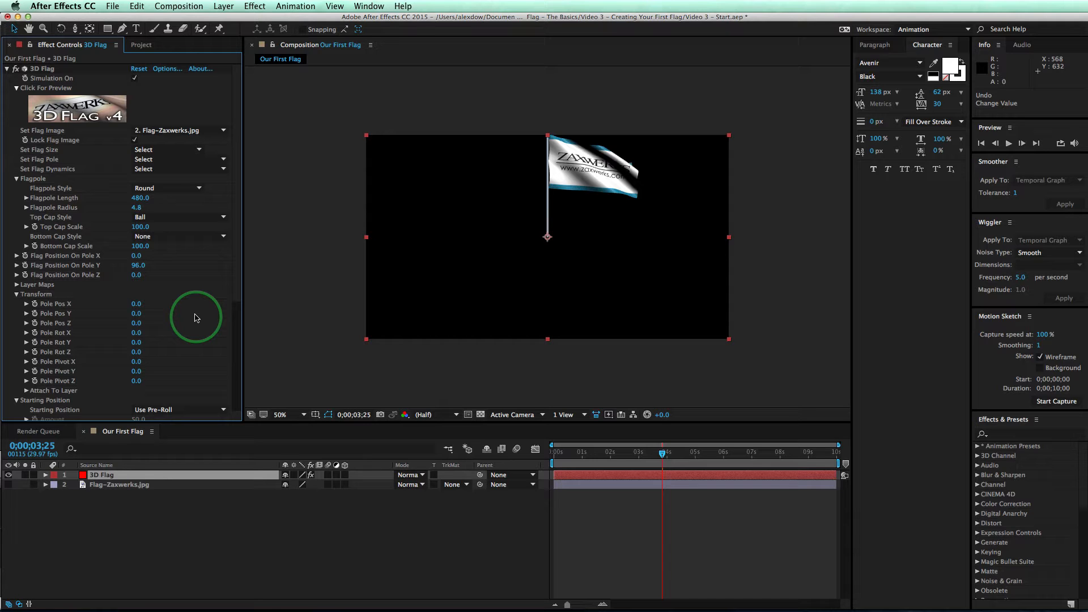
Try the Single Pole - Short, Single Pole - Medium and Double Pole - Short flag pole presets in turn.
click(161, 159)
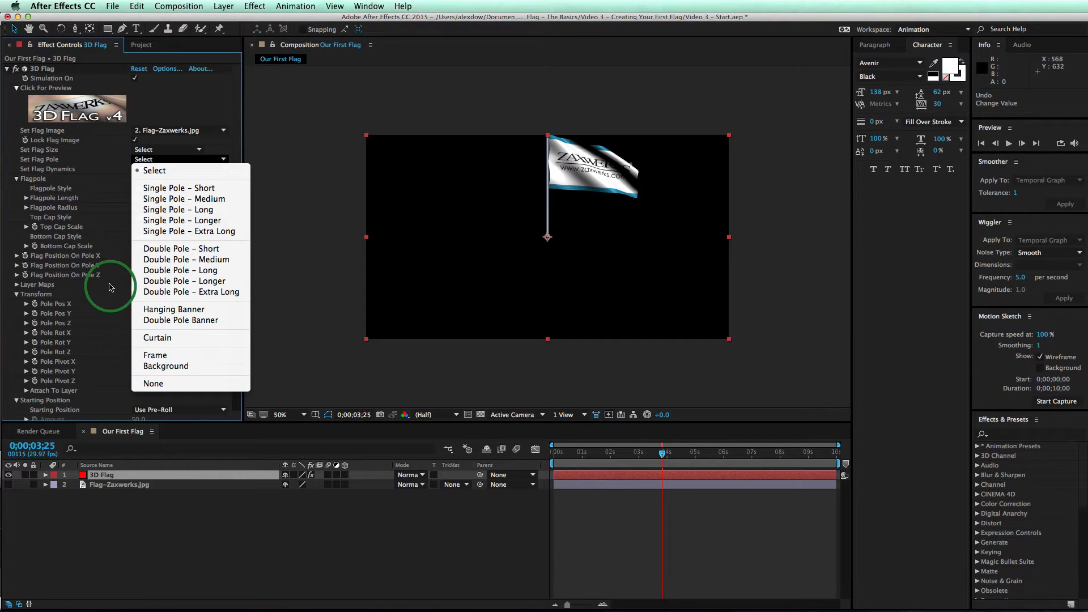
click(133, 188)
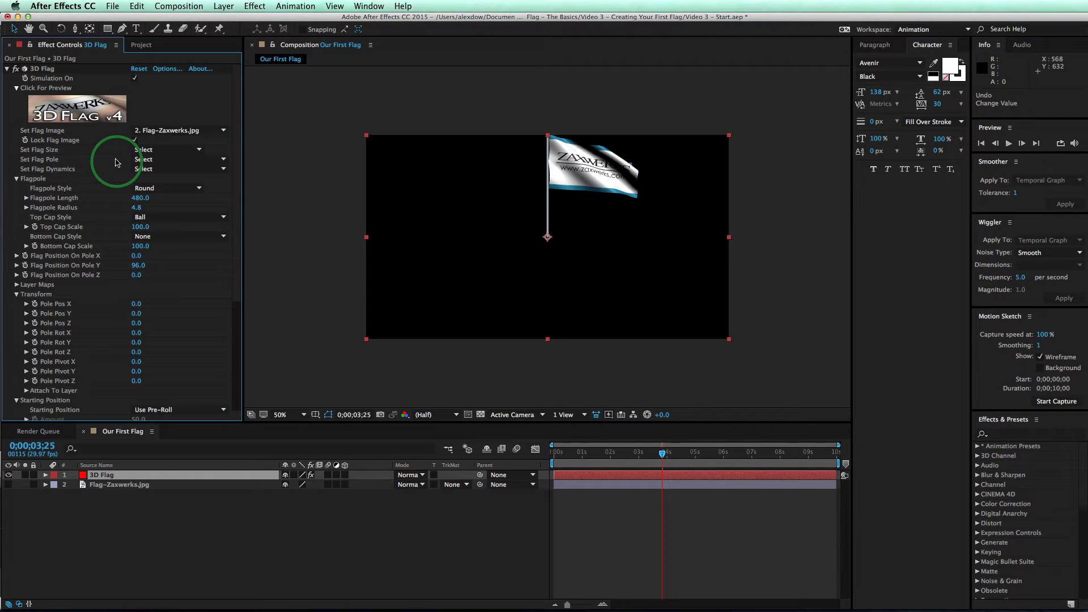
click(139, 161)
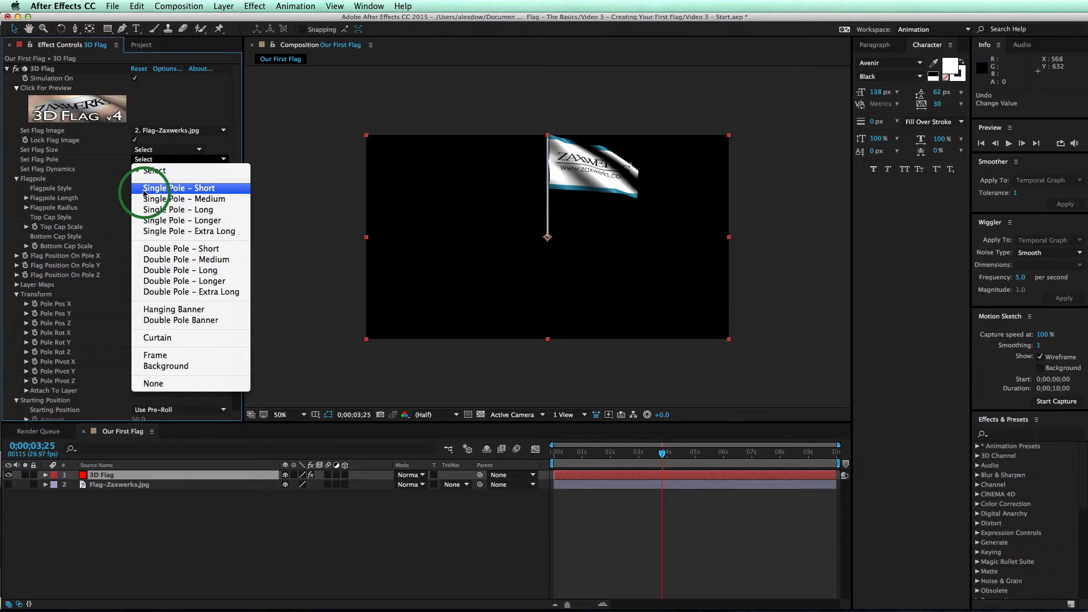
click(144, 192)
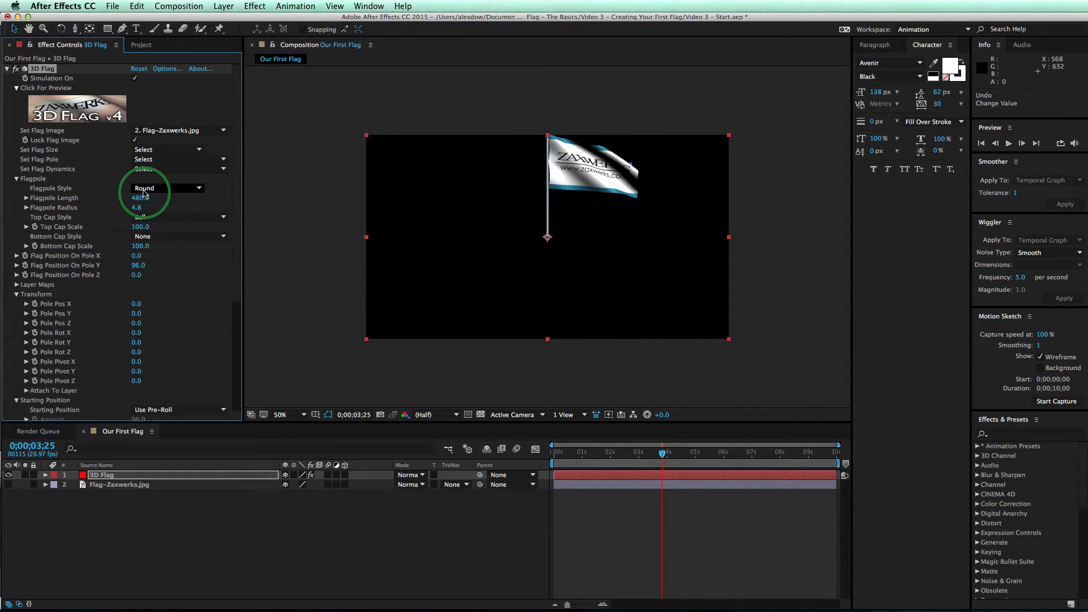
click(148, 160)
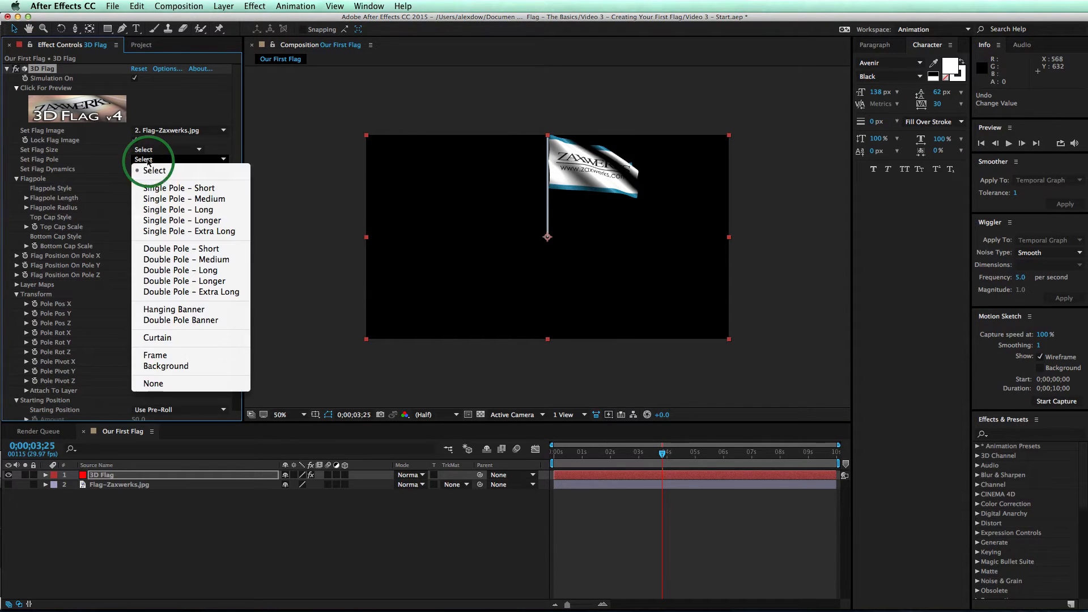
click(154, 199)
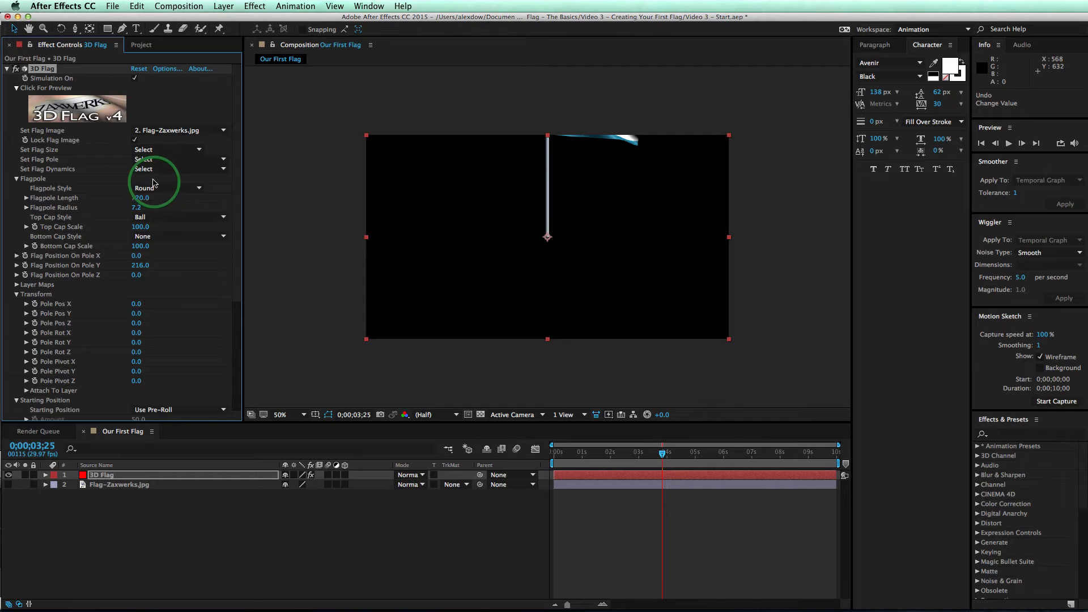
click(151, 159)
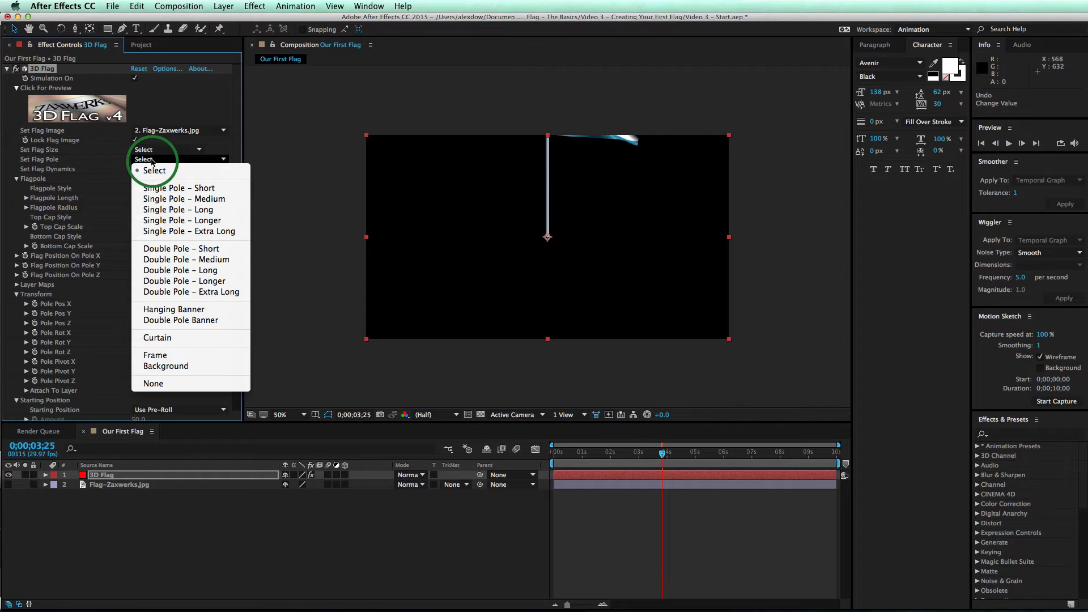
click(161, 252)
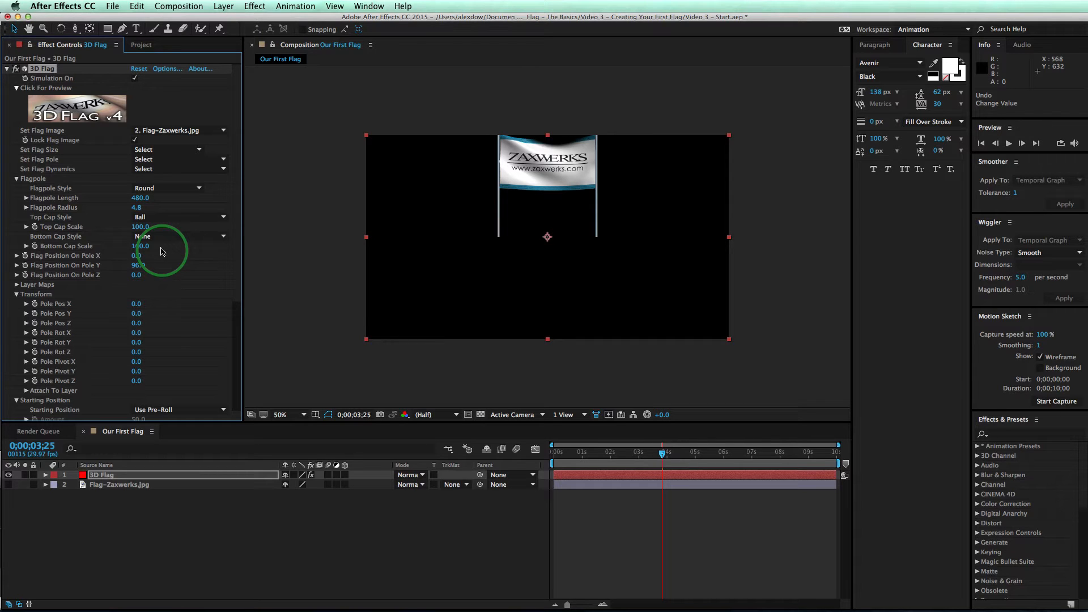
Switch the flag pole preset to Hanging Banner and preview the animation.
click(150, 159)
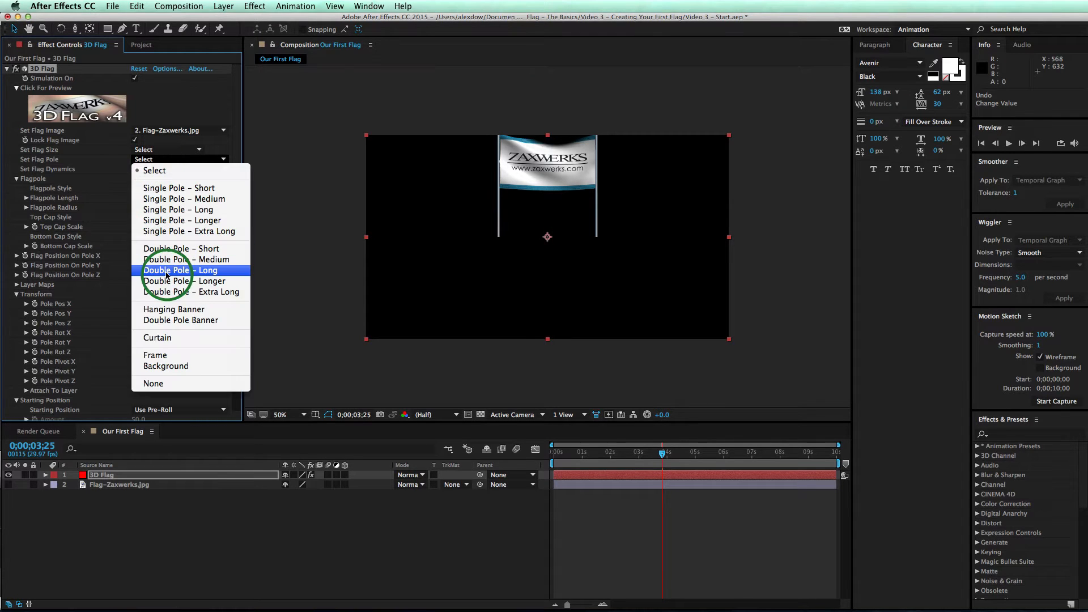
click(160, 309)
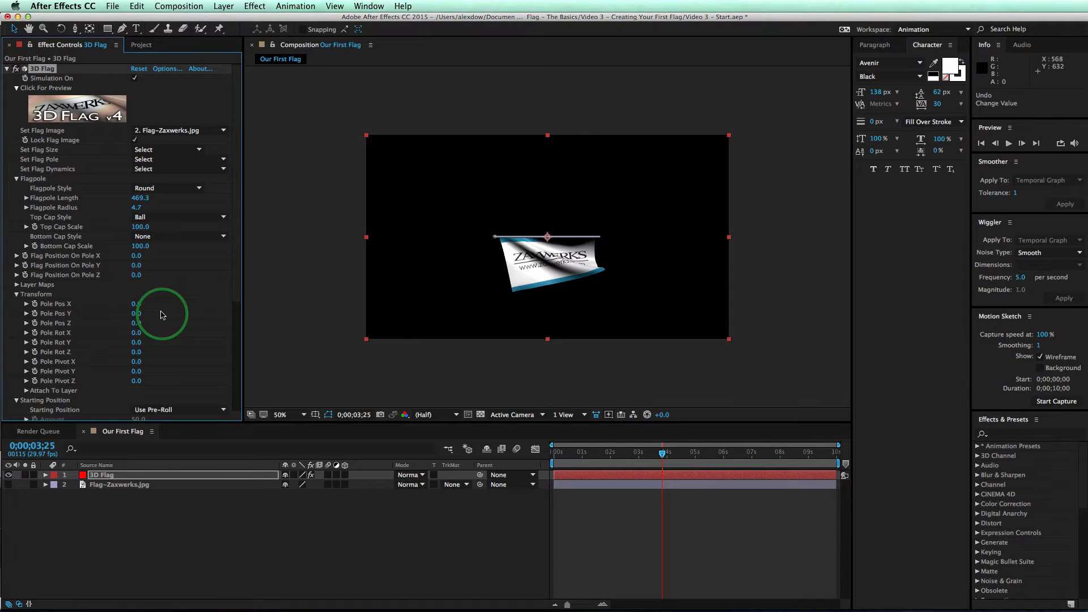
key(space)
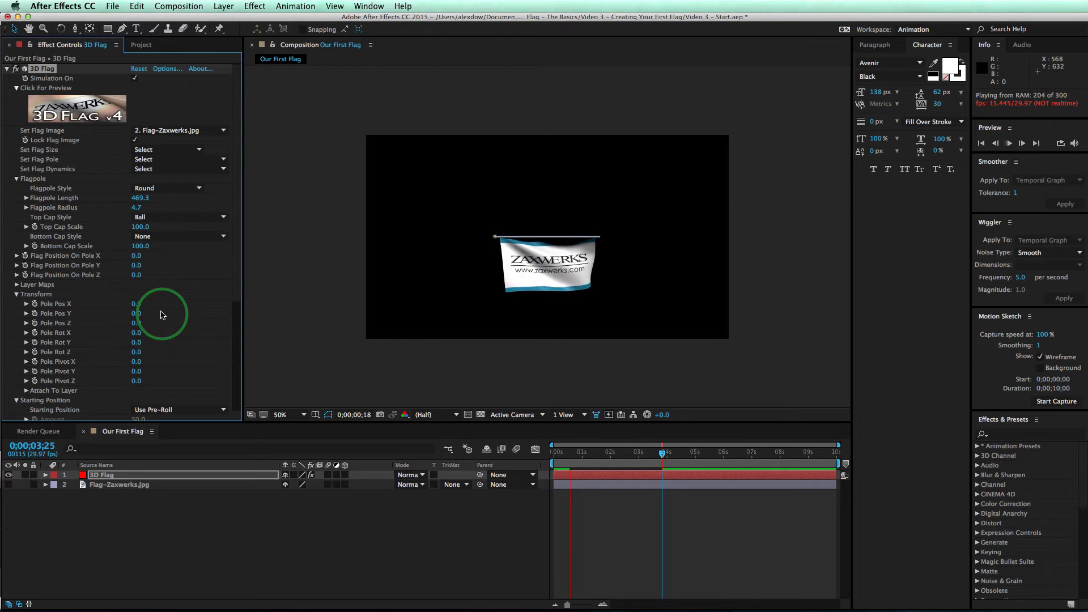
key(space)
Set the wind speed to 5 and apply the direction preset with a wind angle of 5 and an elevation of -90.
scroll(227, 283, down, 8)
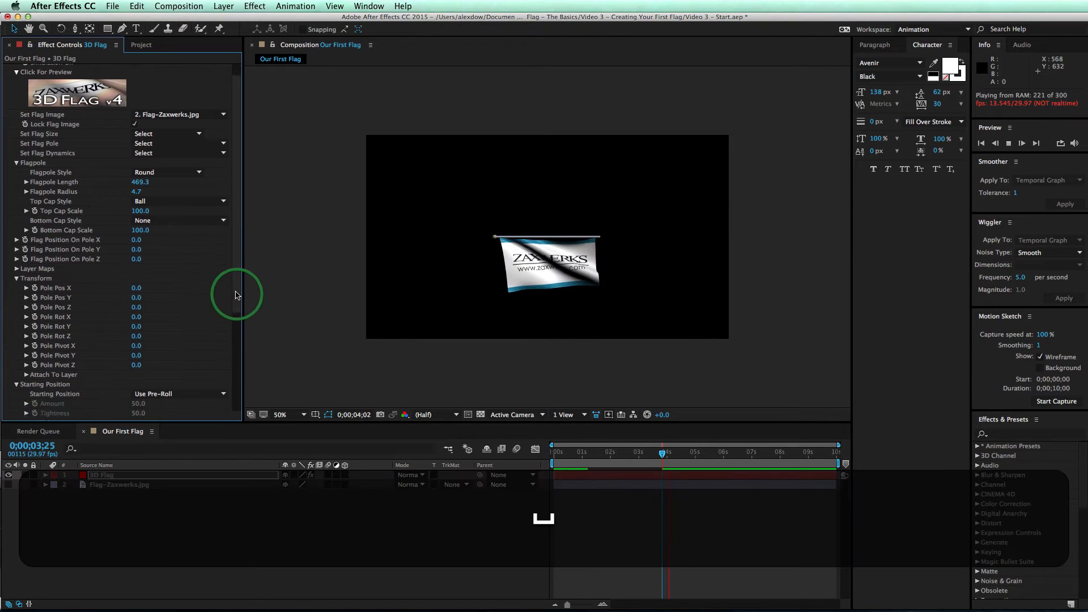
click(139, 345)
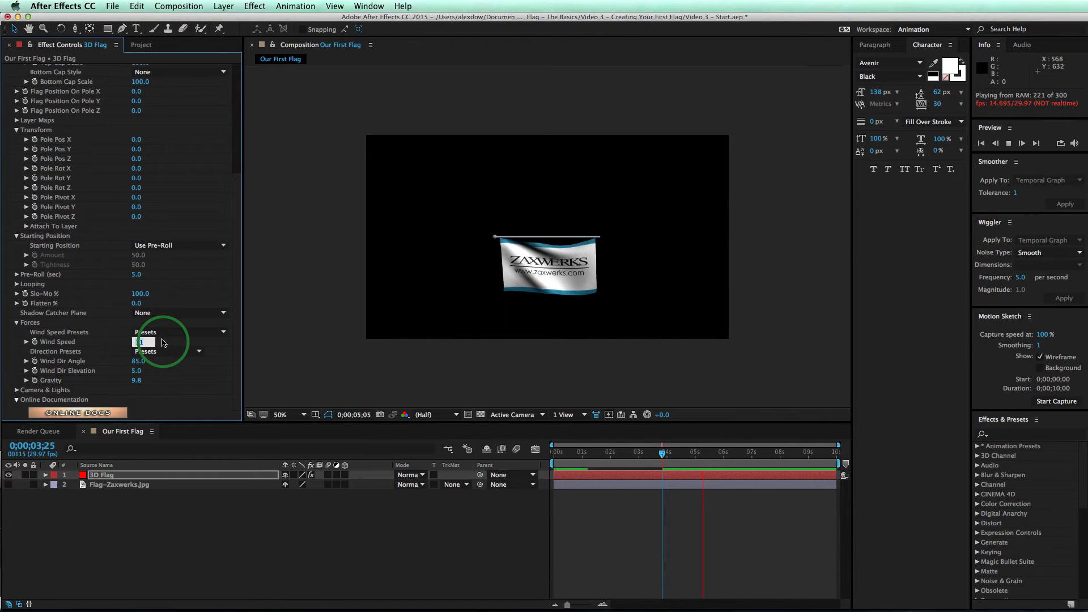
text(5)
key(Return)
click(166, 368)
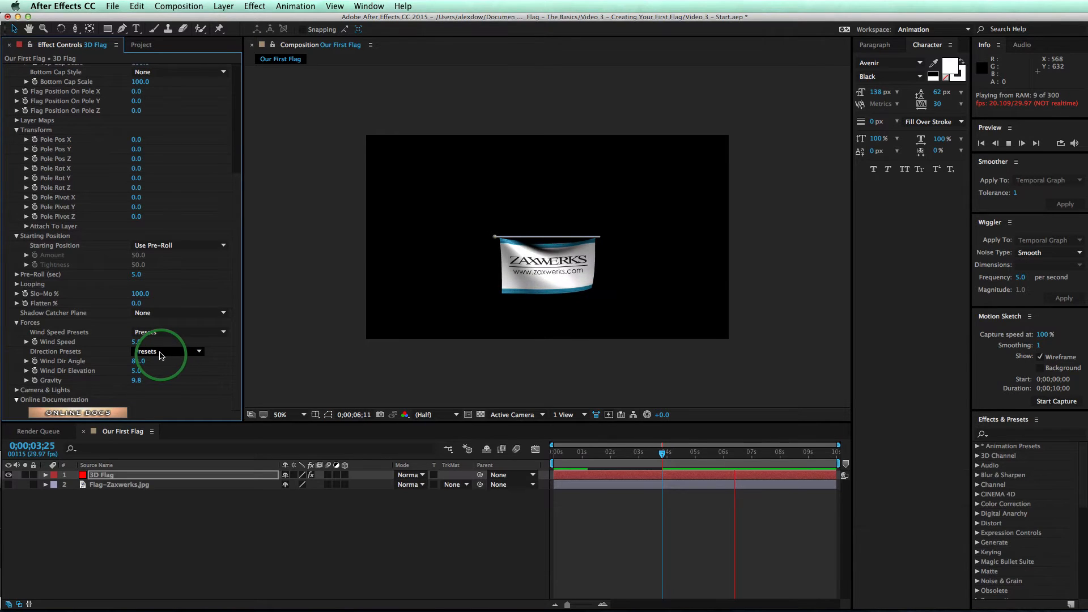
click(164, 353)
click(155, 427)
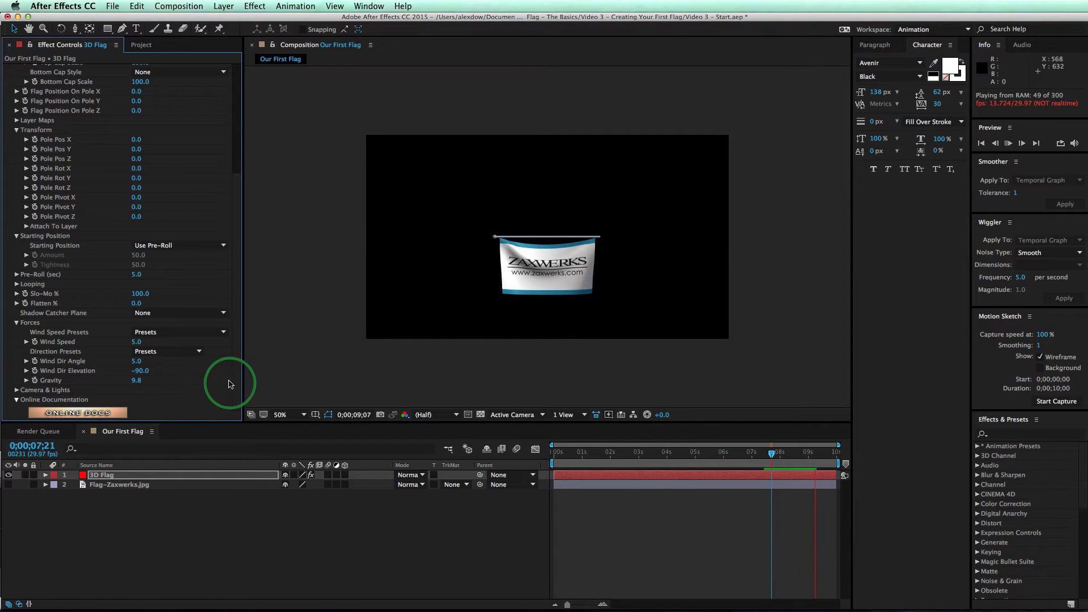
key(space)
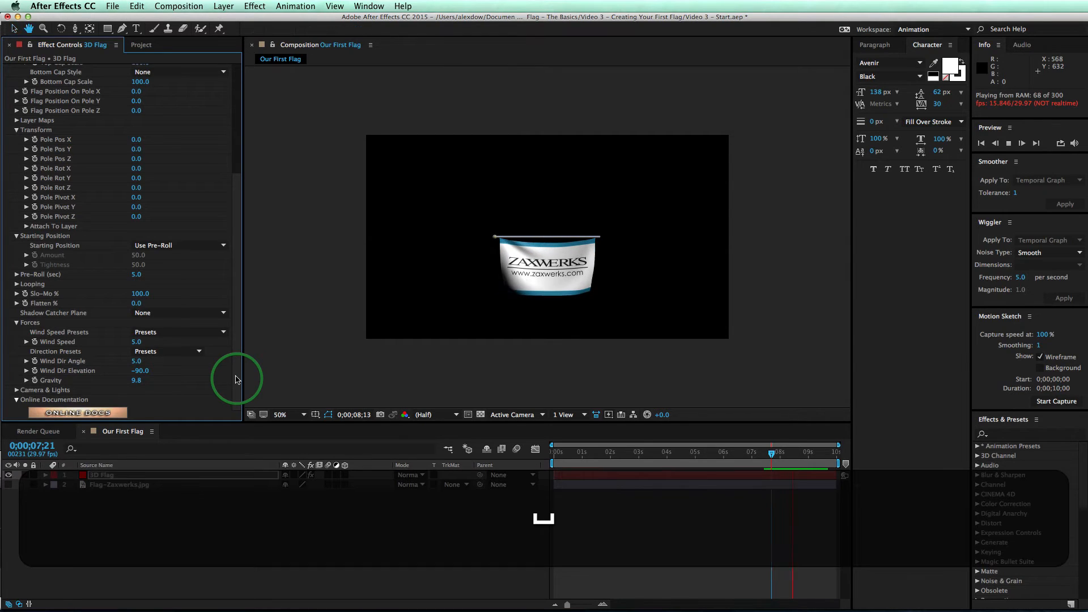
Switch the flag pole preset to Double Pole Banner.
scroll(236, 346, up, 1)
drag(236, 346, 238, 211)
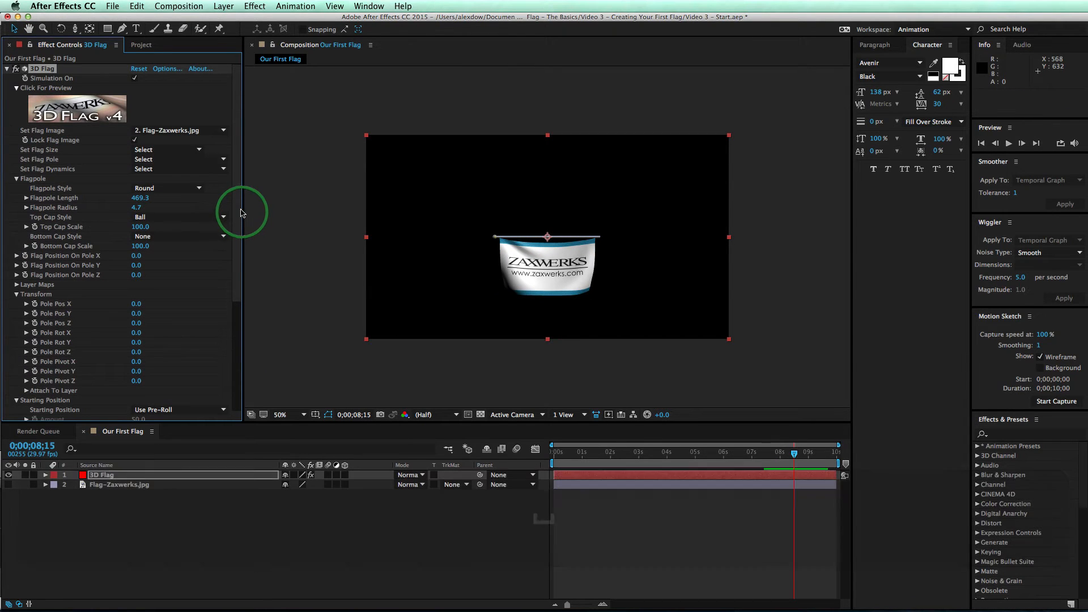
click(171, 159)
click(175, 320)
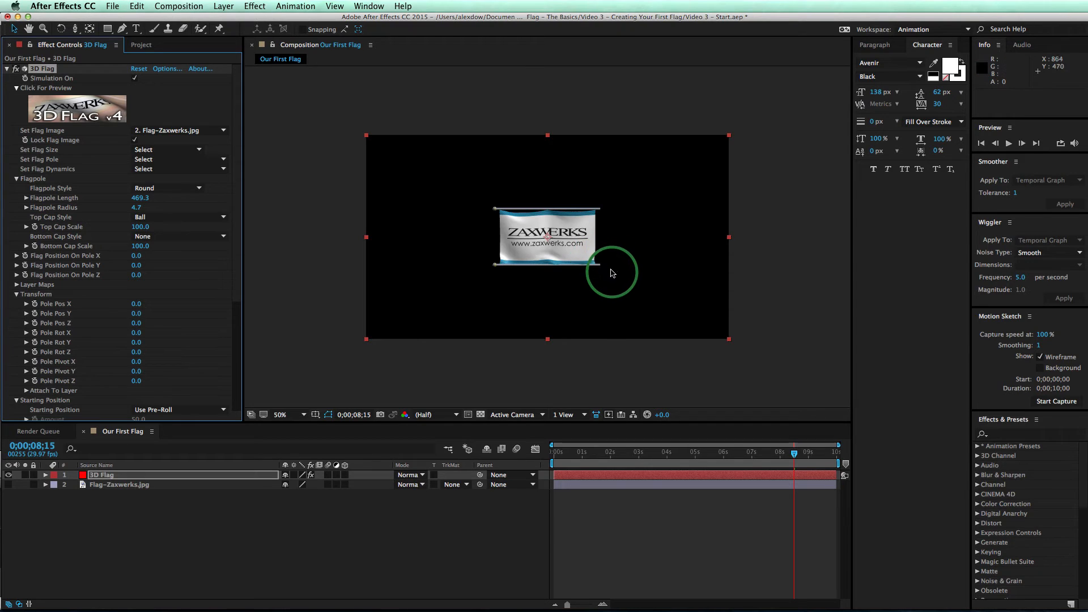
Set the pole's top cap style to Queen's Ornament and its bottom cap style to Banner-Queen's Ornament.
click(153, 217)
click(159, 245)
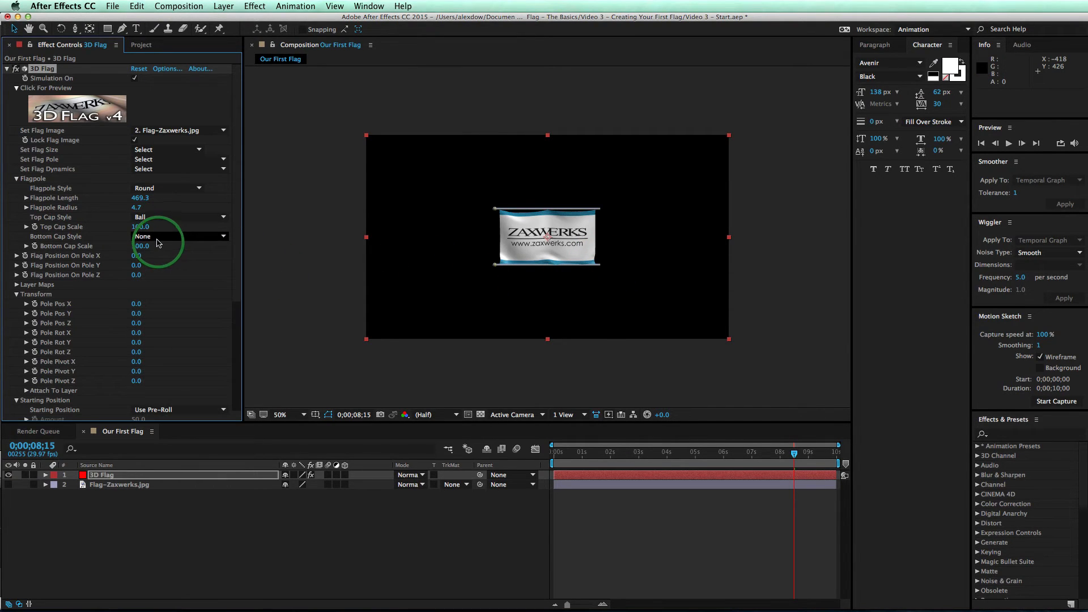
click(158, 239)
click(157, 249)
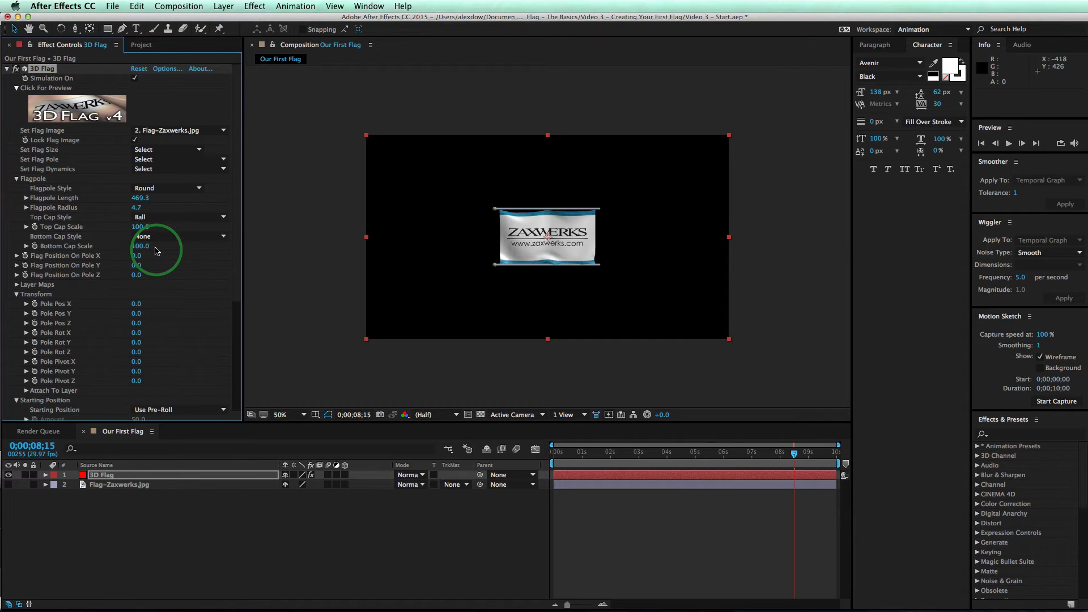
click(159, 218)
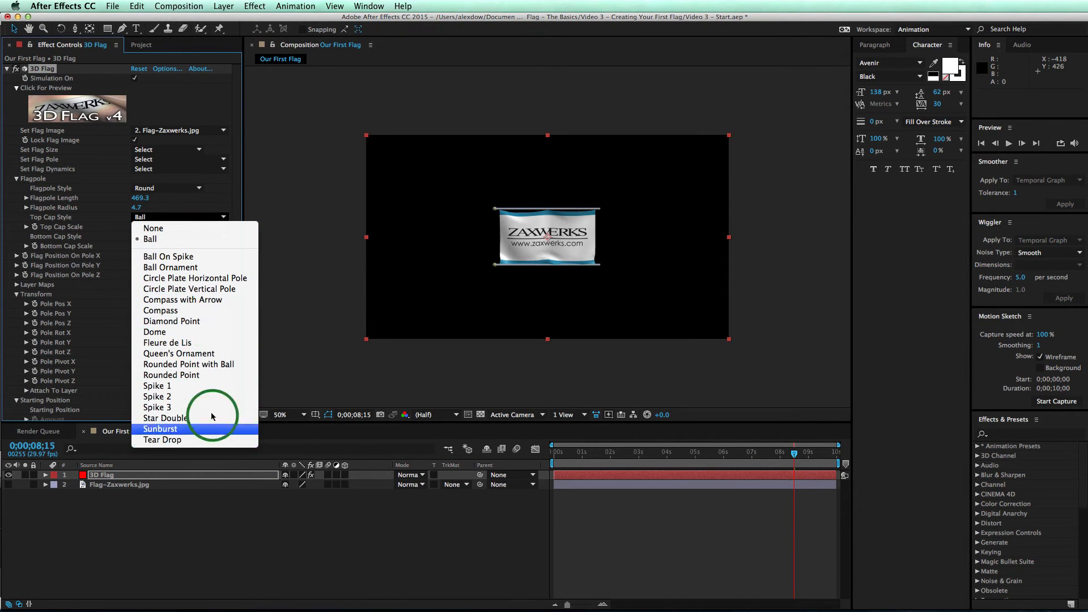
click(209, 359)
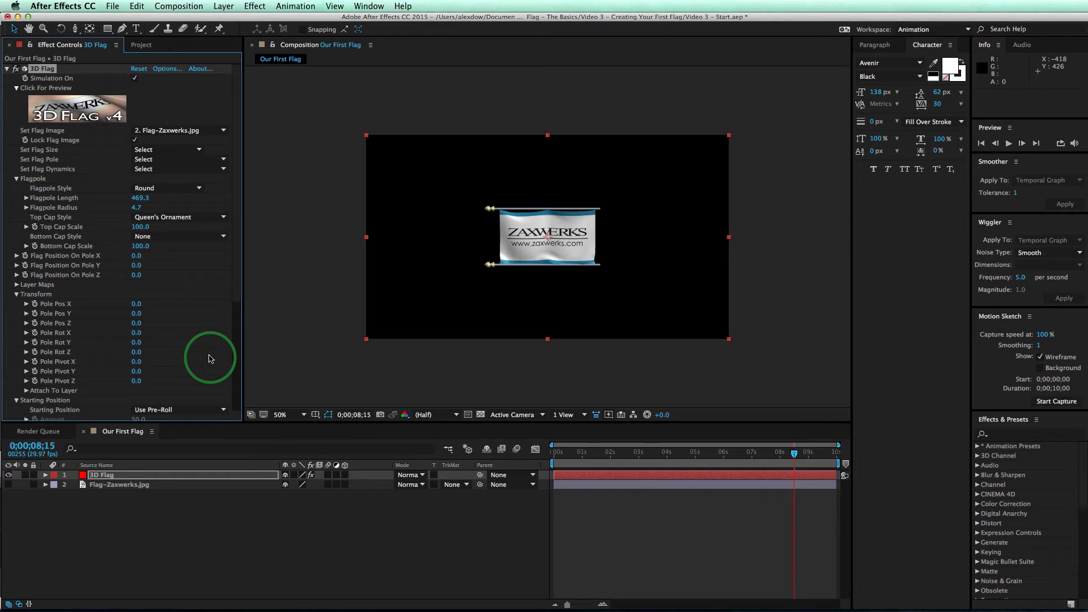
click(170, 236)
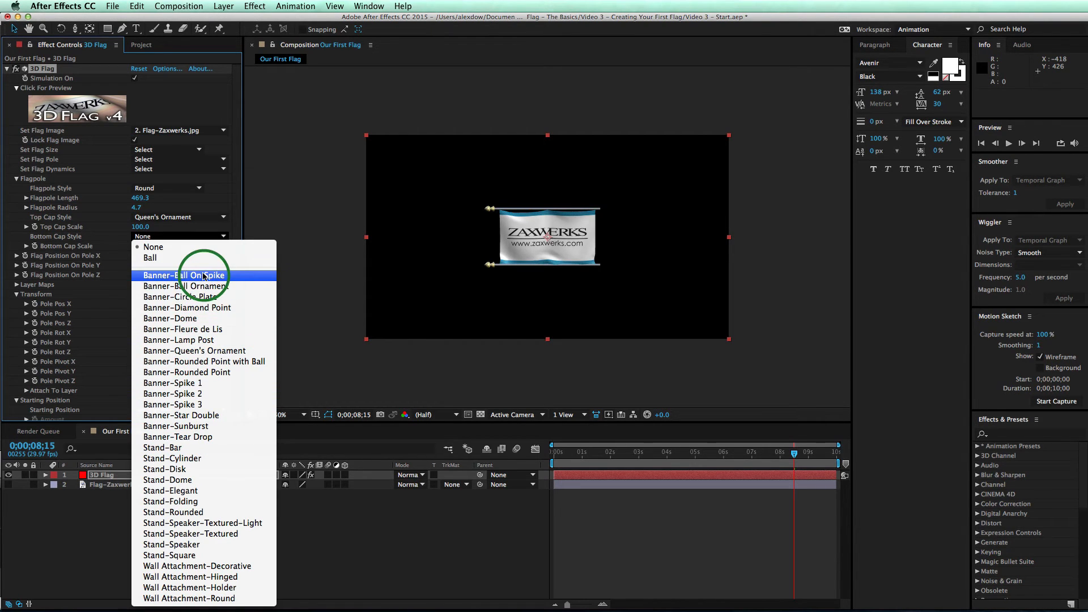
click(200, 352)
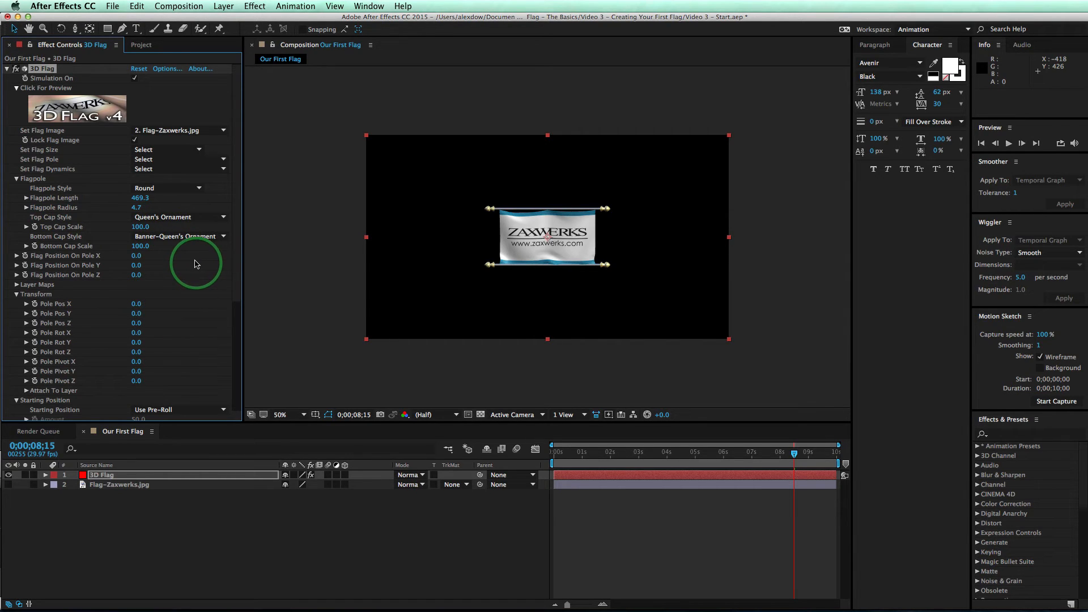
Try the Curtain flag pole preset, followed by the Frame preset.
click(172, 161)
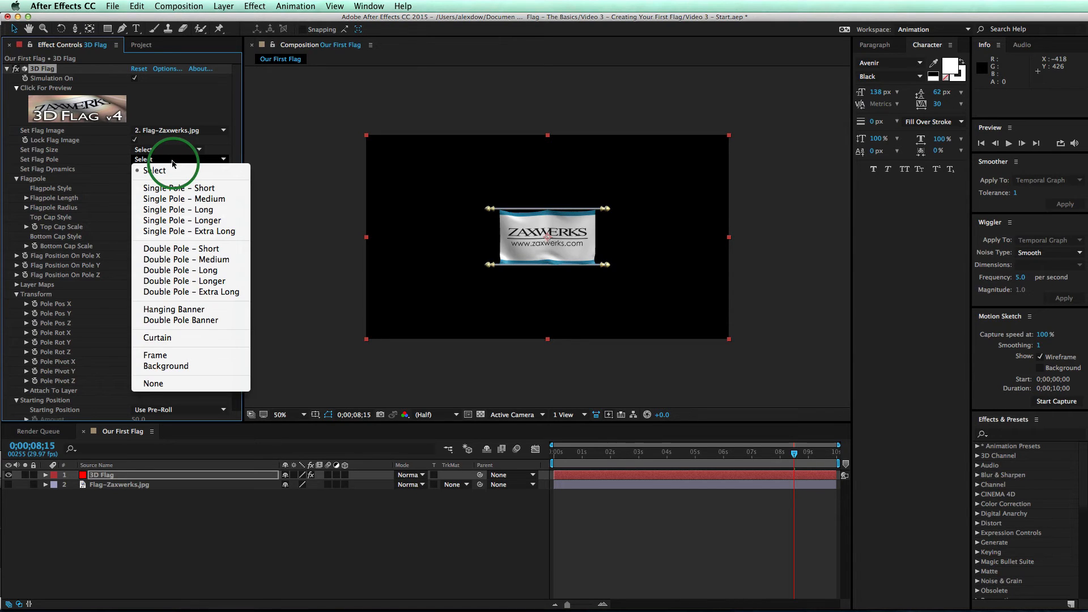
click(180, 338)
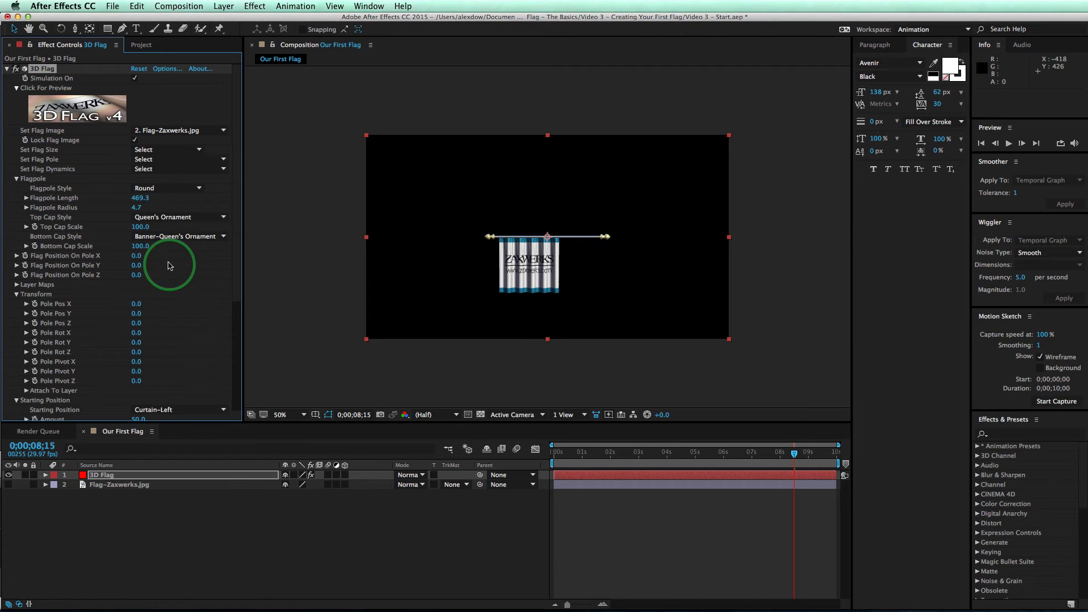
click(158, 162)
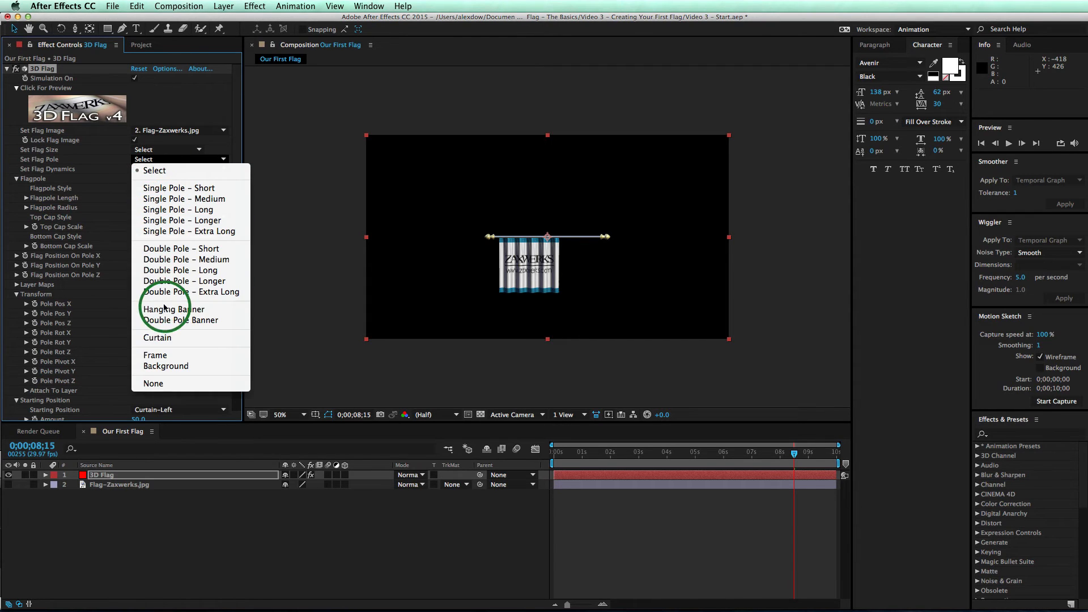
click(165, 355)
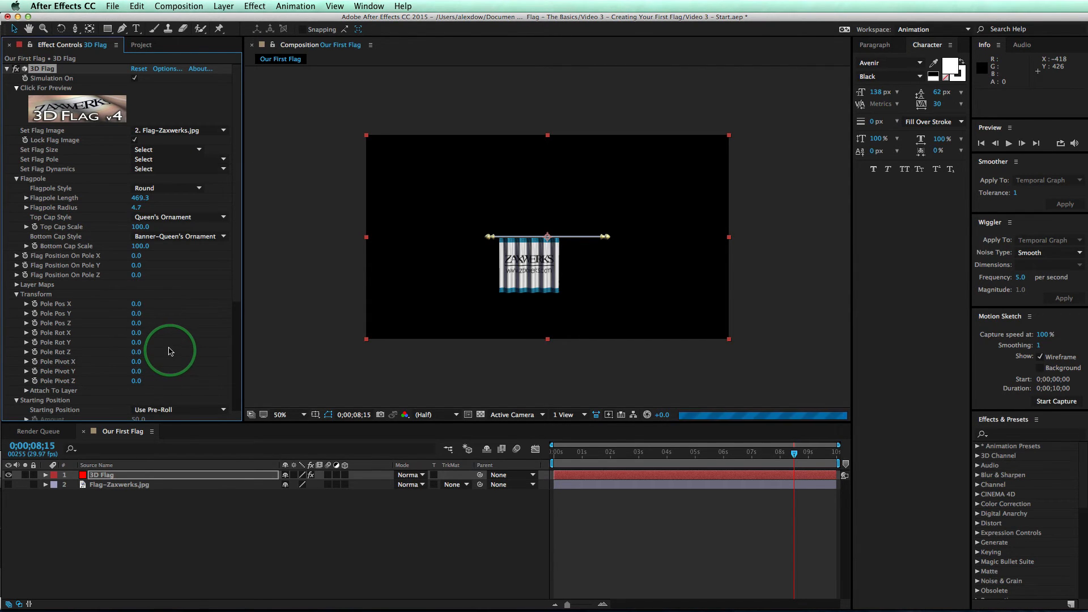
Apply the Background flag pole preset to the 3D flag.
click(158, 161)
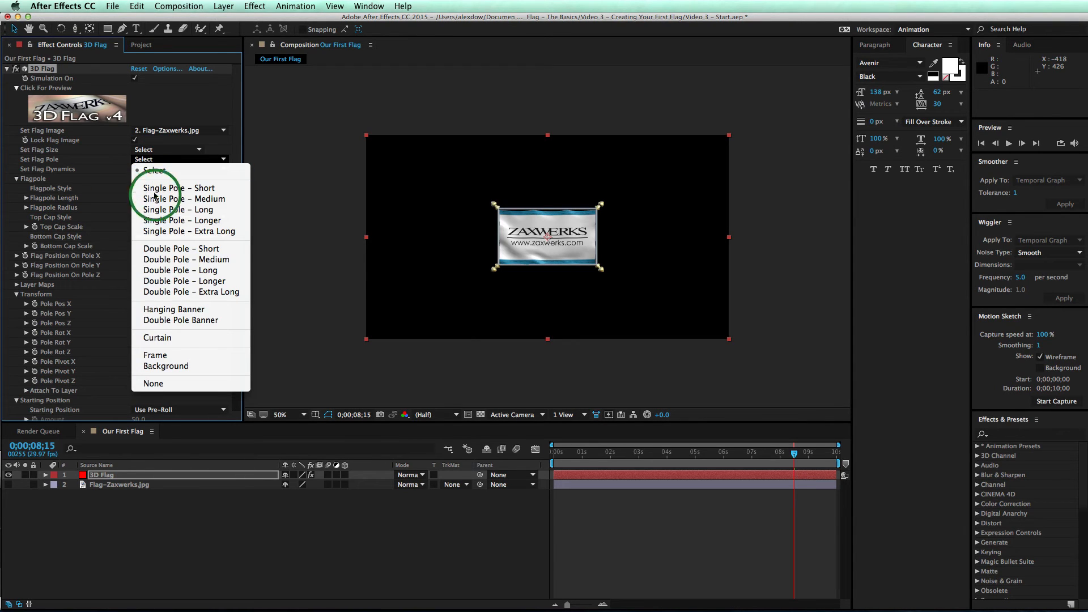
click(172, 367)
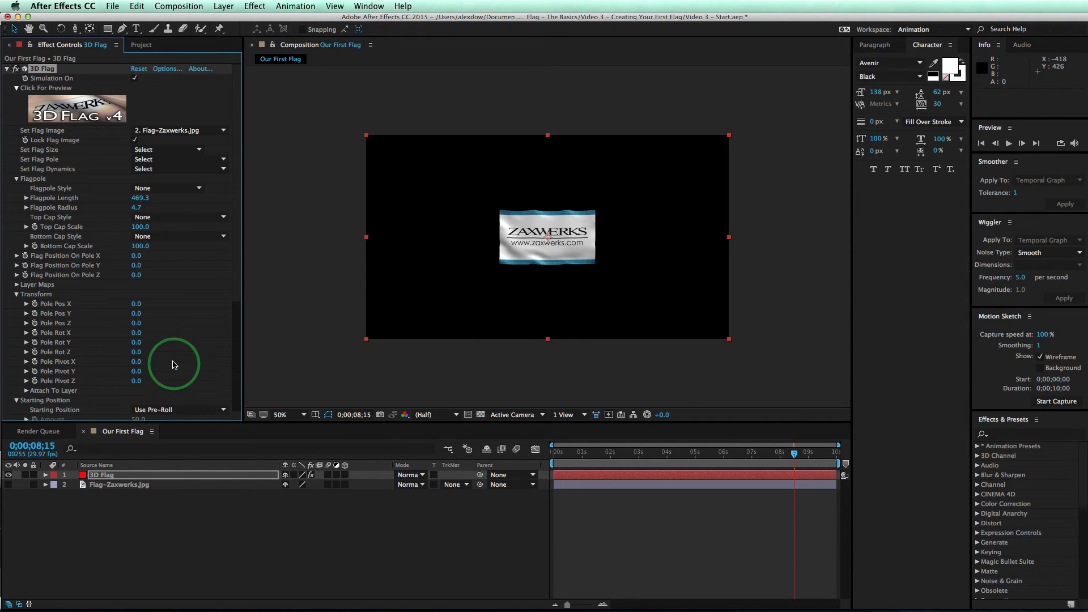
click(155, 169)
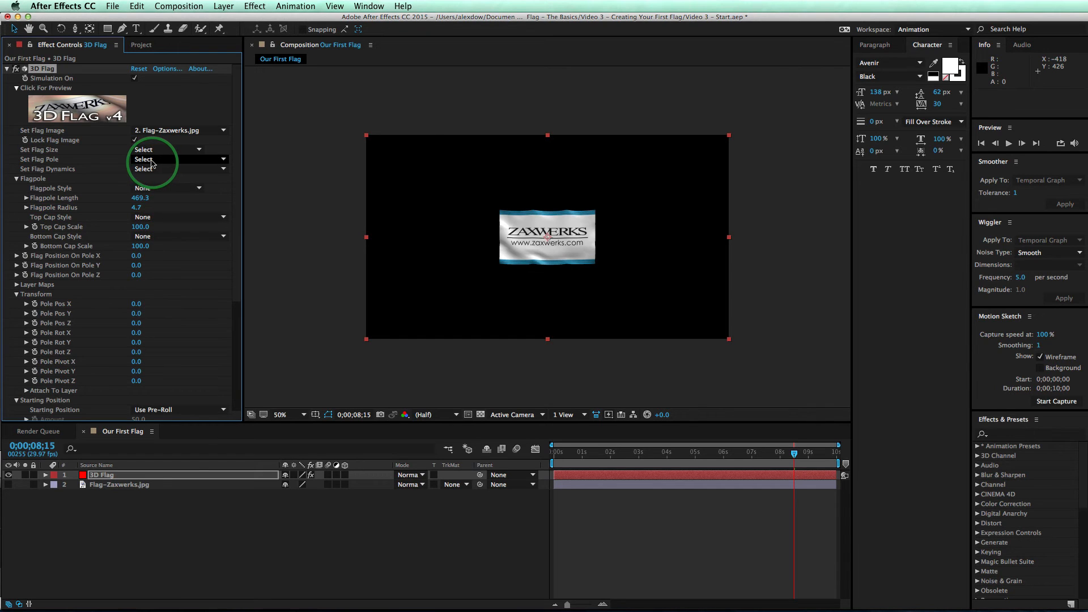
click(158, 160)
click(172, 368)
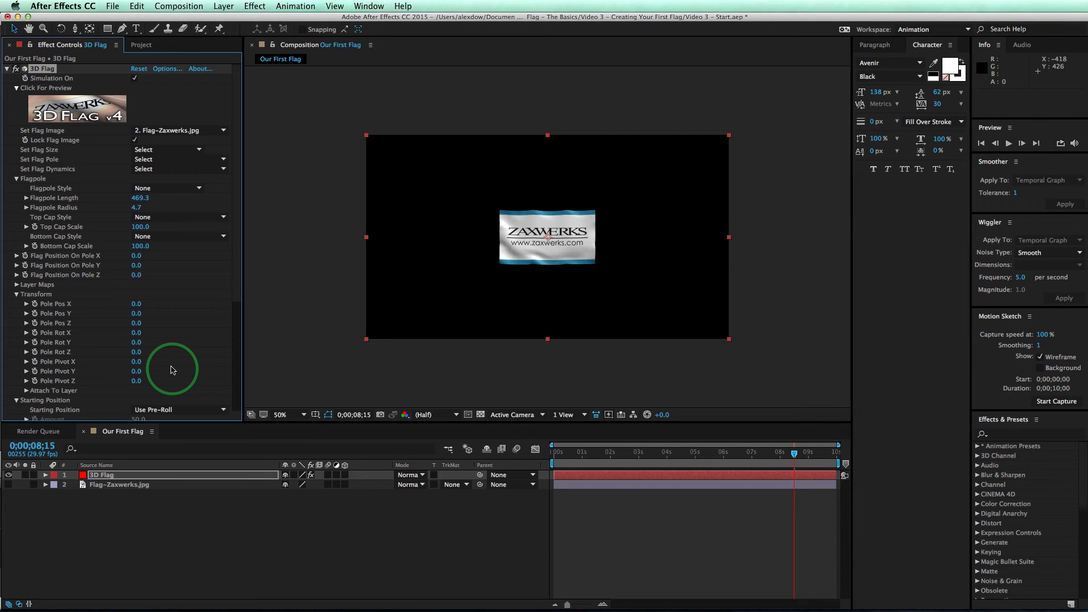
Add a two-node camera named Camera 1 with the 50mm preset to the composition.
click(225, 5)
mouse_move(242, 21)
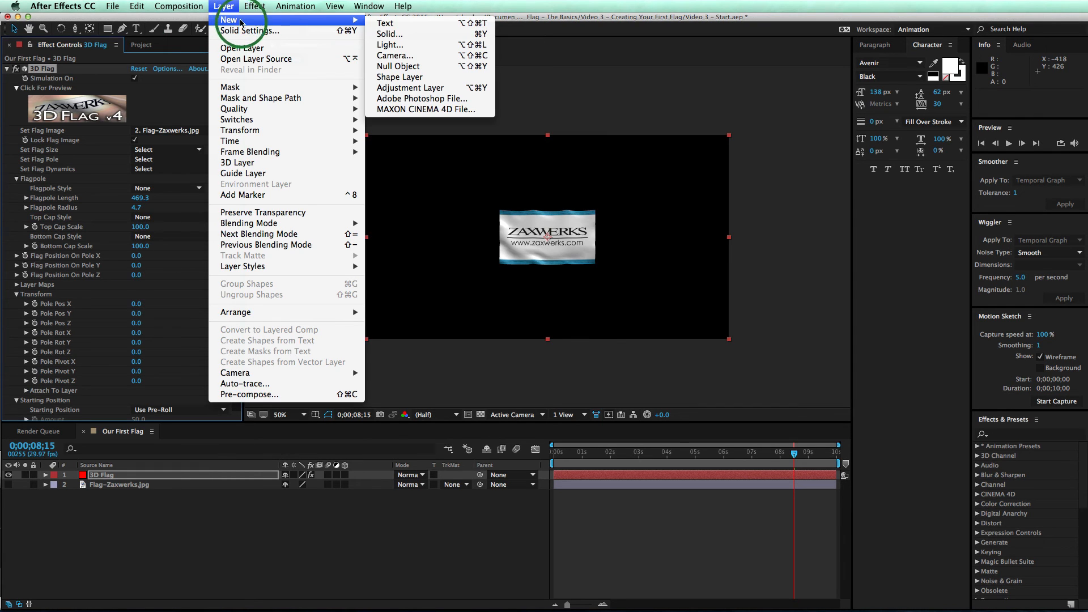
click(377, 55)
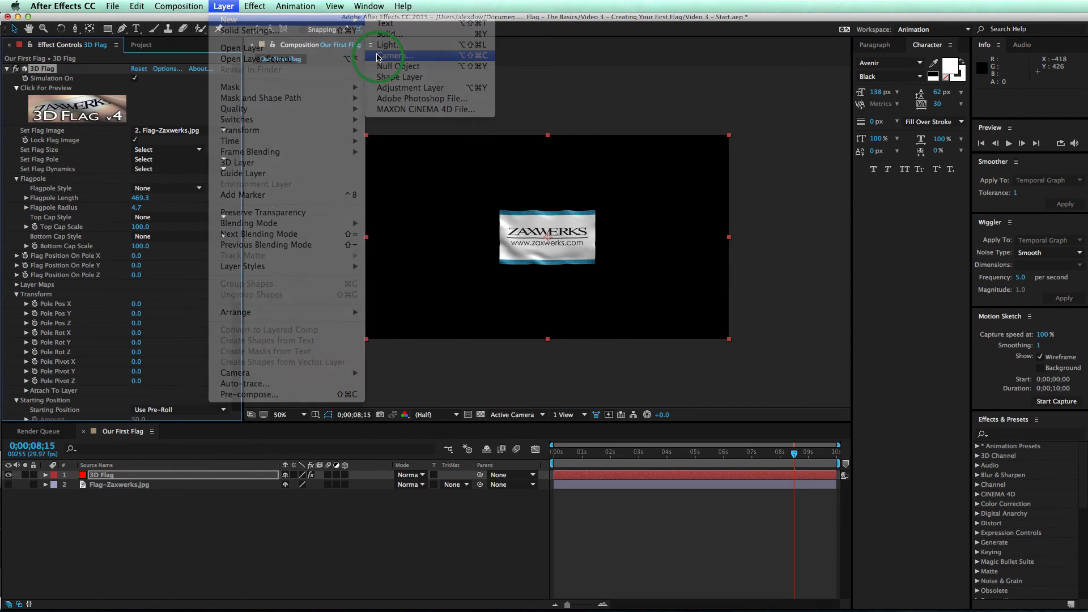
click(407, 226)
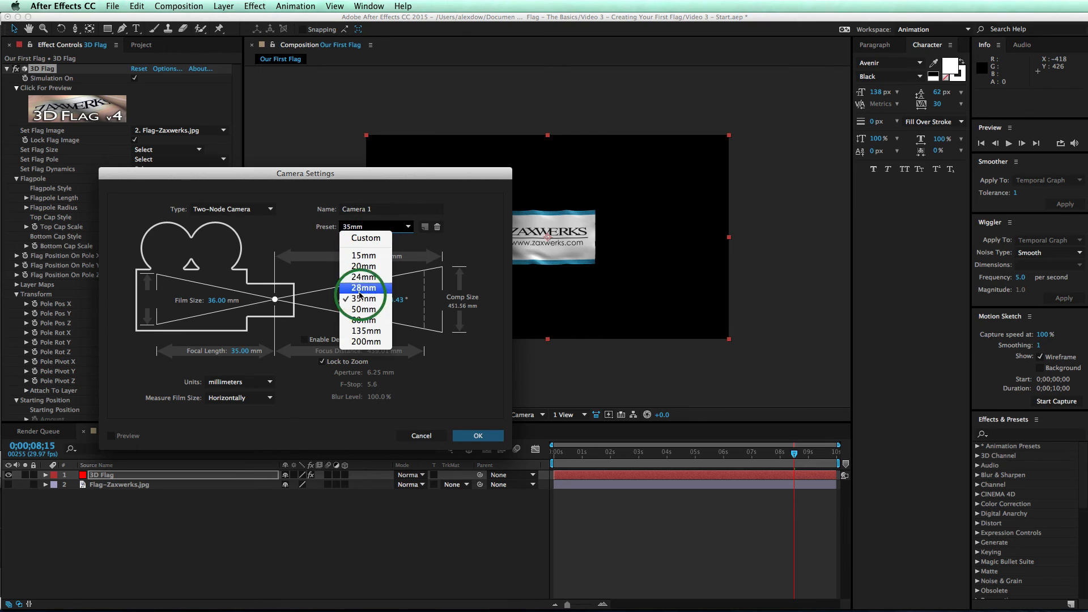
click(365, 314)
click(472, 436)
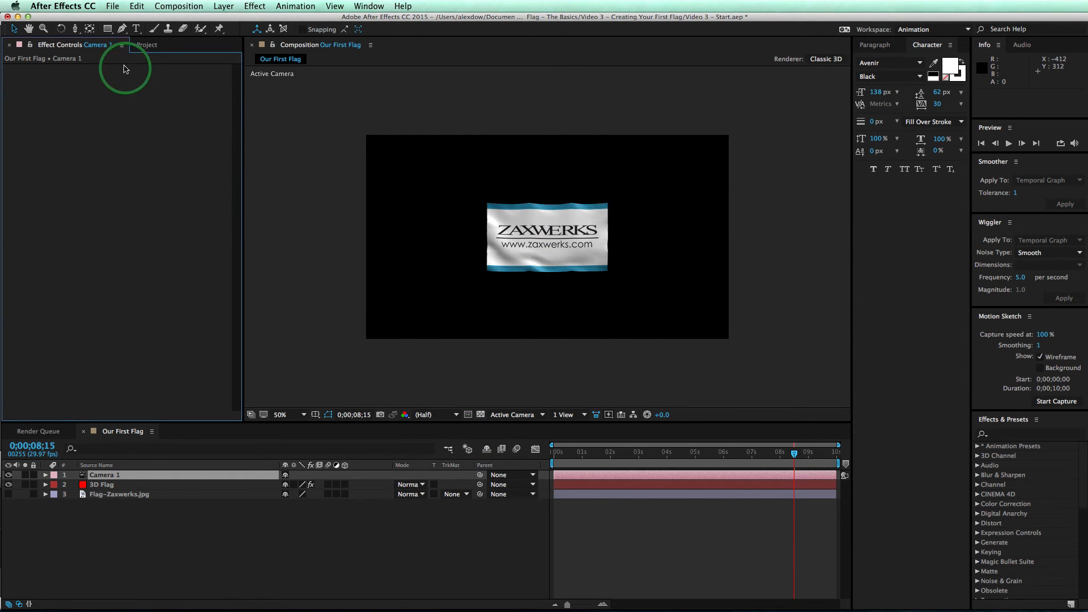
Track the camera in along Z to about -590 so the flag fills the frame, and preview the animation.
click(76, 31)
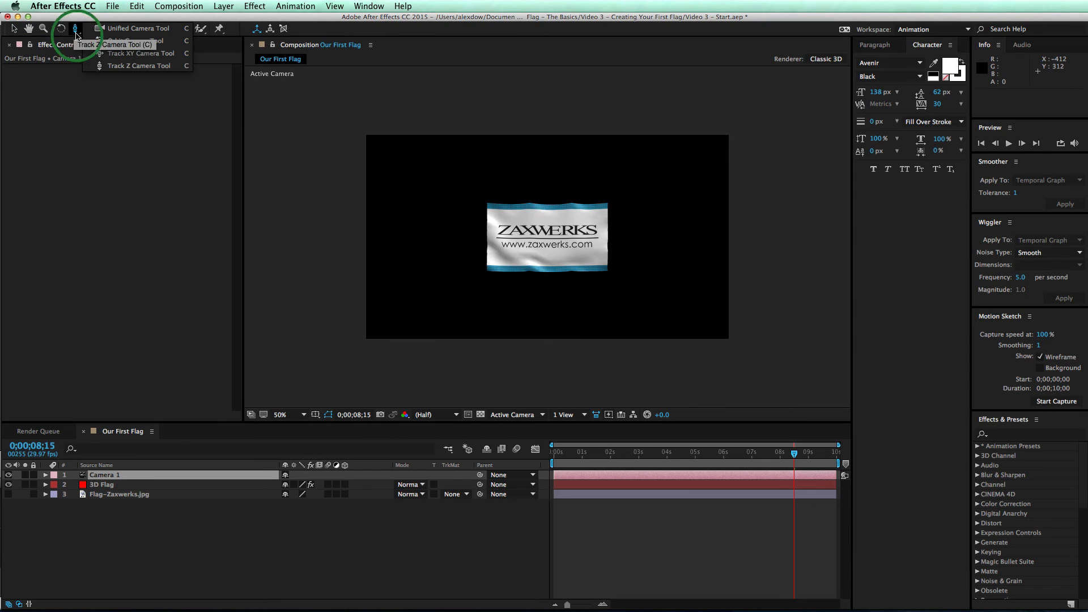
click(110, 66)
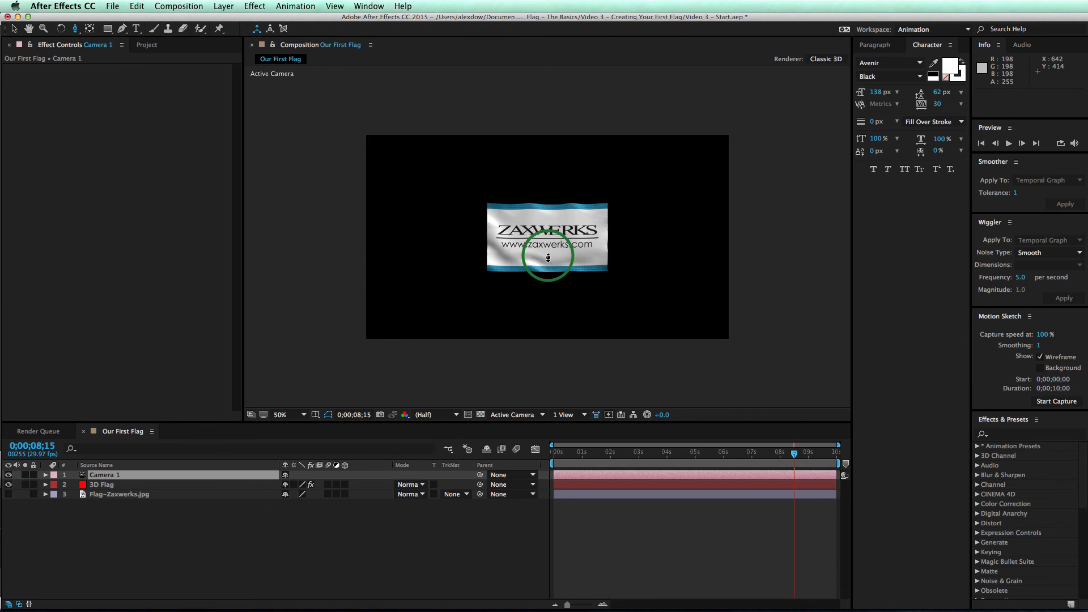
drag(548, 258, 550, 91)
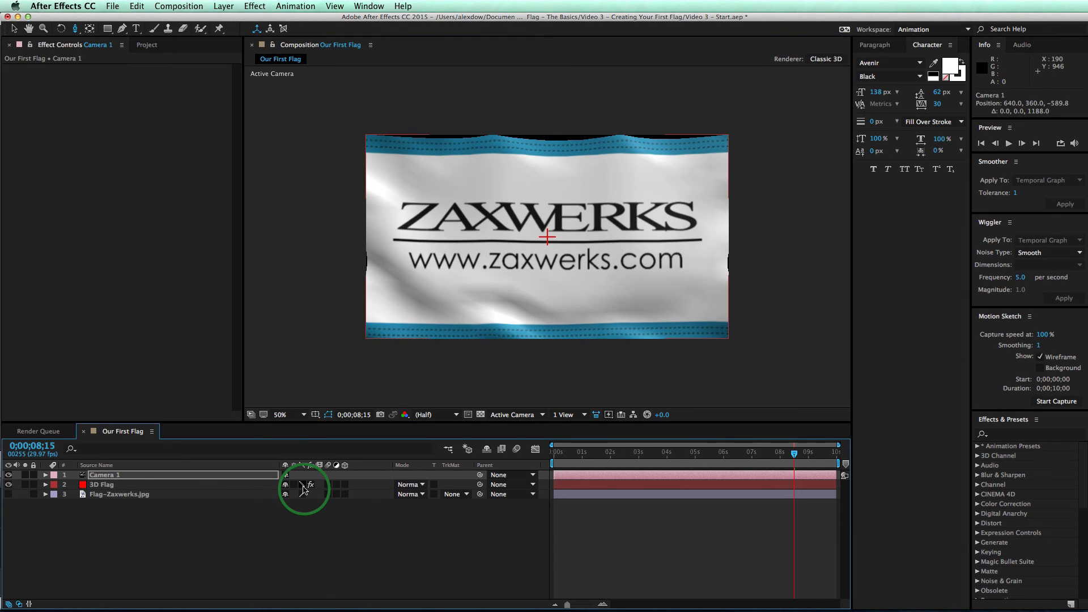
key(space)
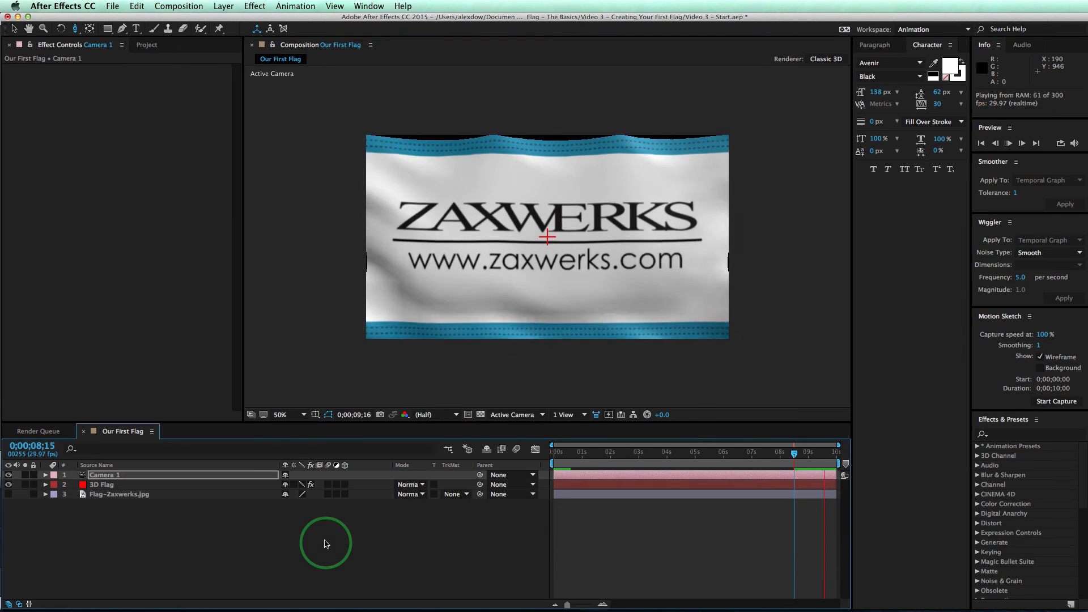